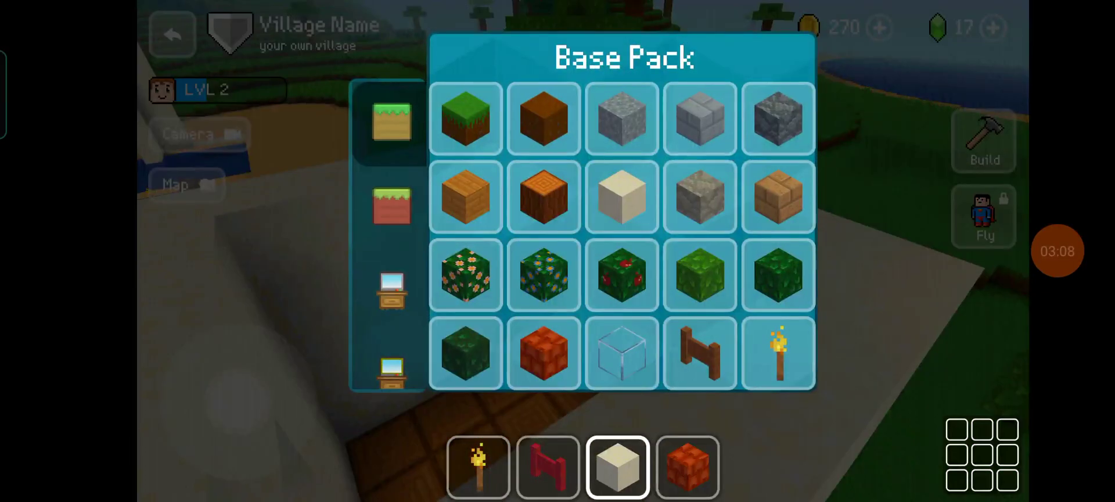
- Choose Glass blocks and fill the open corner and remaining hole in the roof
click(622, 353)
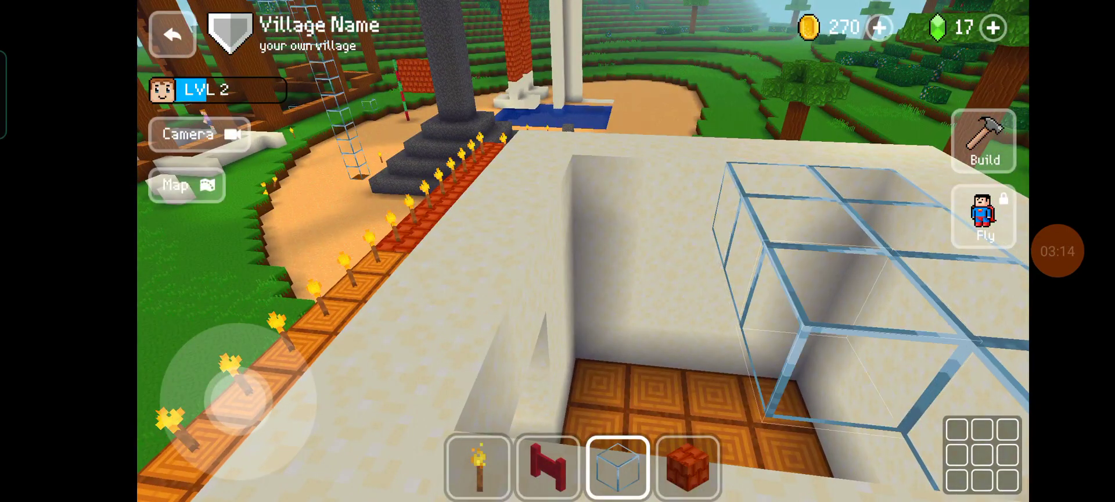
click(871, 384)
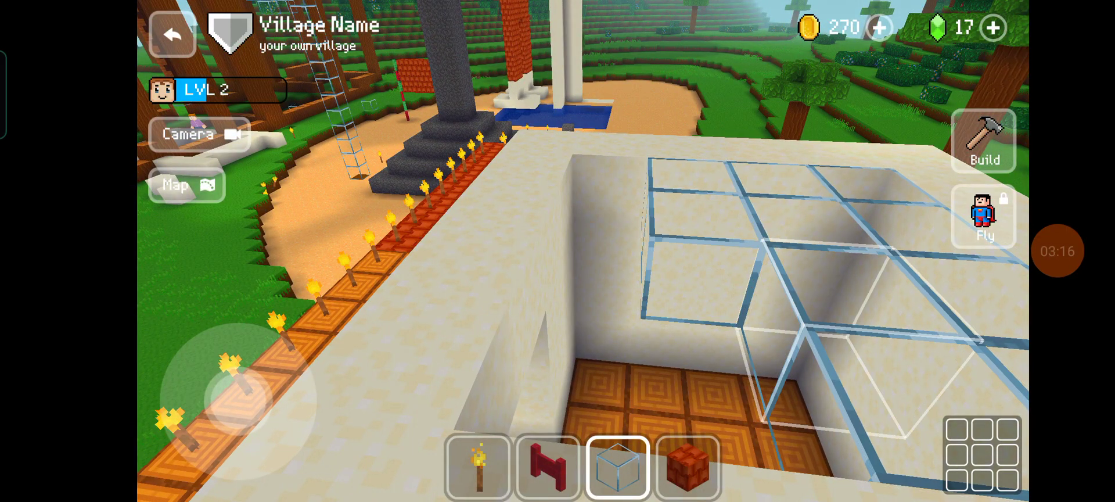
click(715, 366)
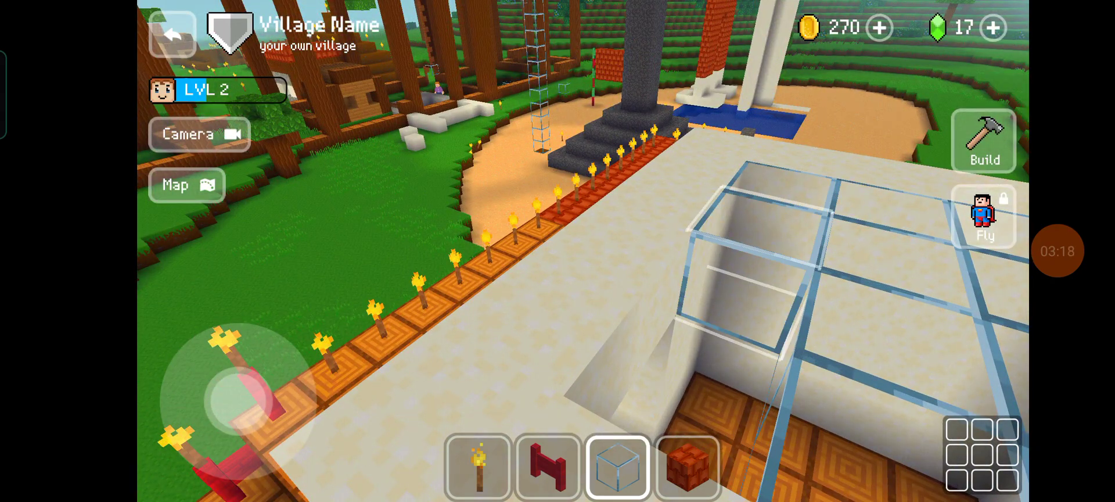